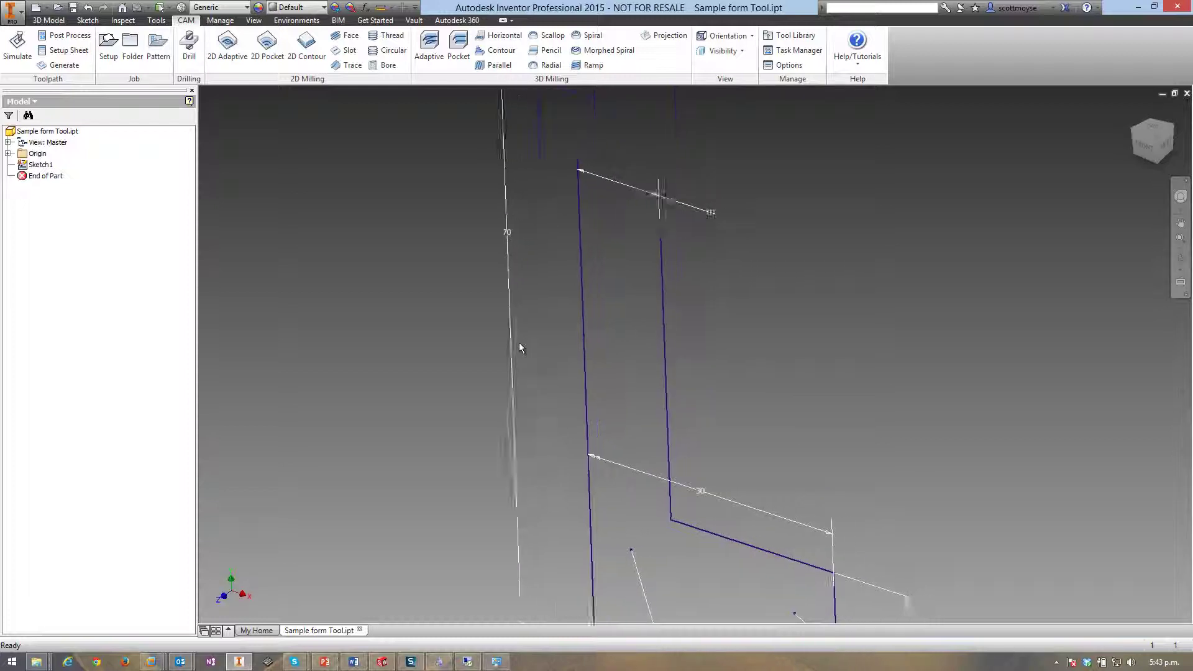
Step: Open the form tool's profile sketch to examine its shape, dimensions and origin position, and leave the sketch
{"action": "left_click", "coordinate": [38, 166]}
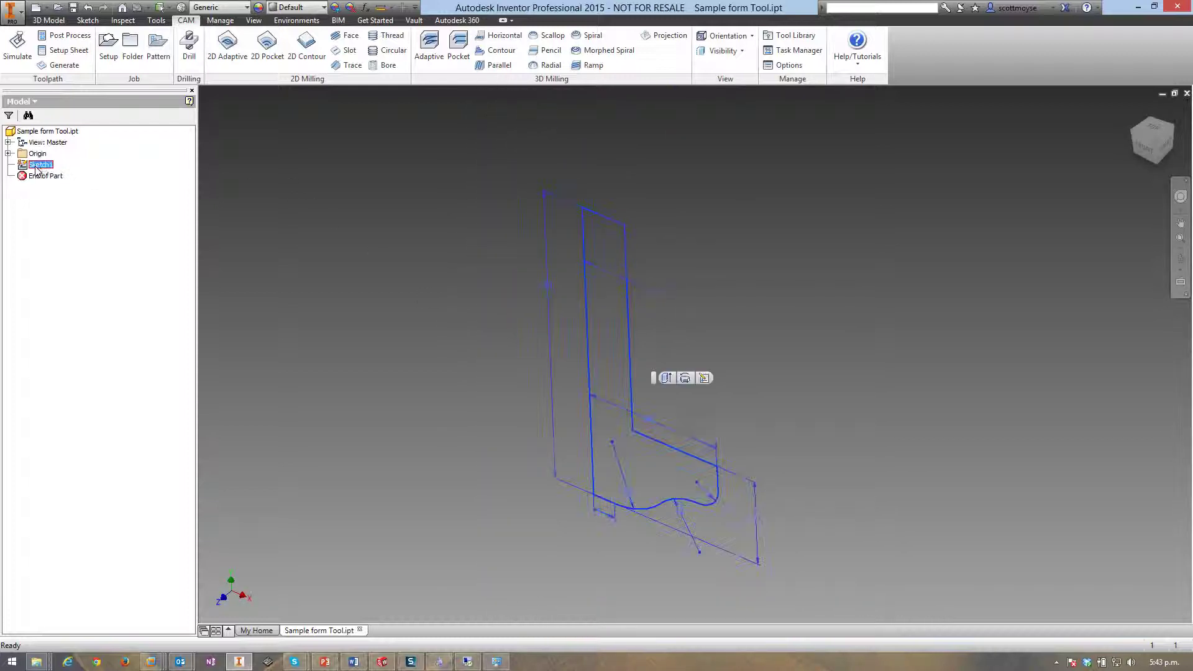
{"action": "double_click", "coordinate": [38, 166]}
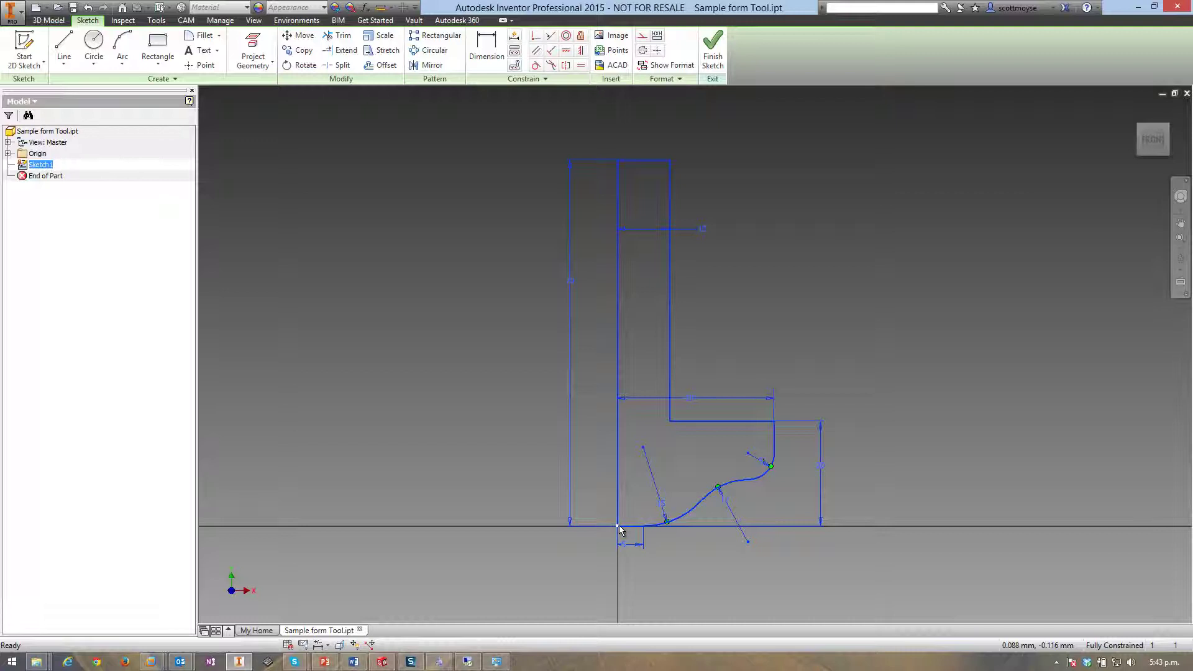
{"action": "left_click", "coordinate": [649, 491]}
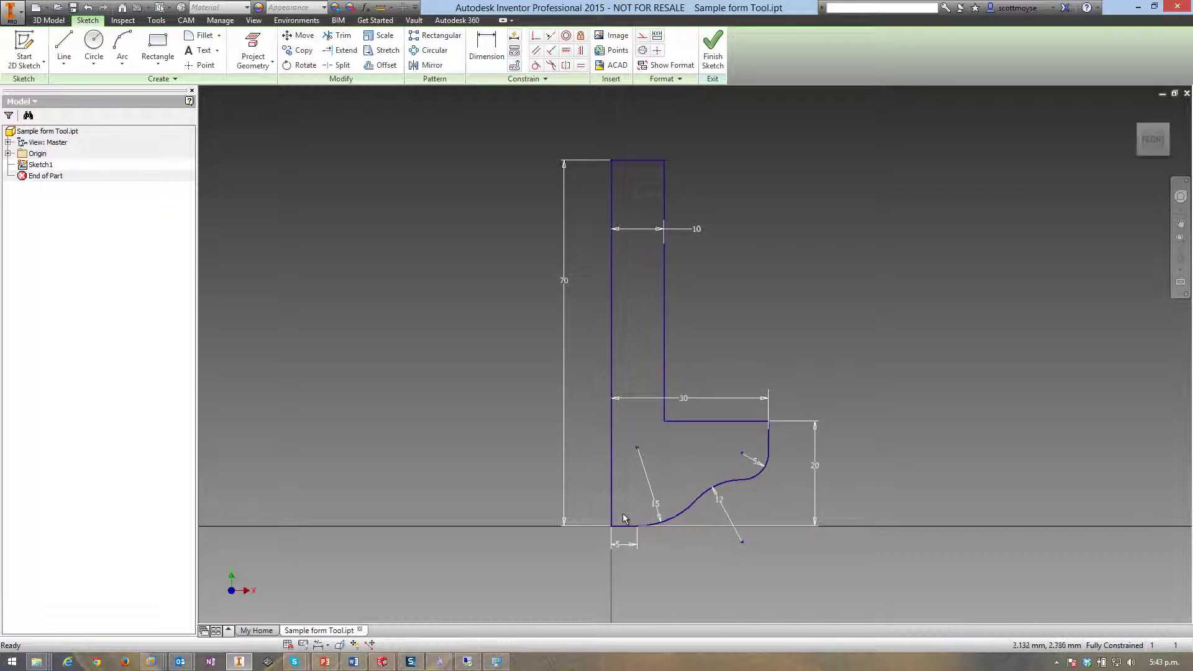
{"action": "middle_click_drag", "start_coordinate": [624, 519], "coordinate": [569, 519]}
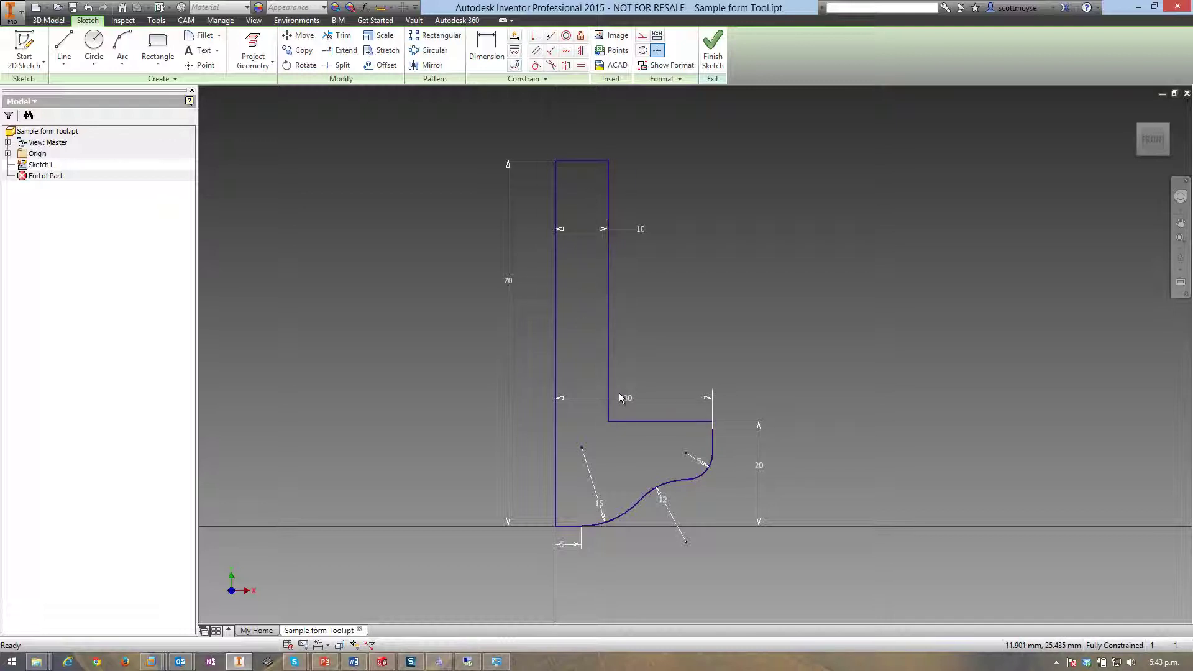
{"action": "key", "text": "F6"}
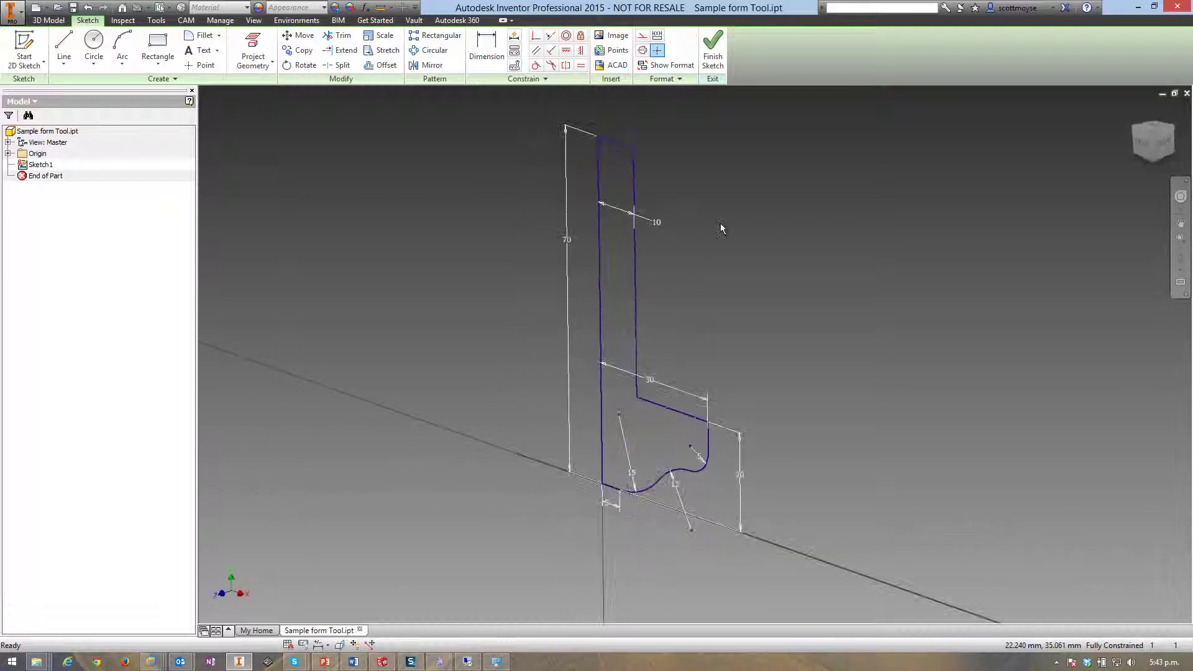
{"action": "right_click_drag", "start_coordinate": [721, 229], "coordinate": [719, 277]}
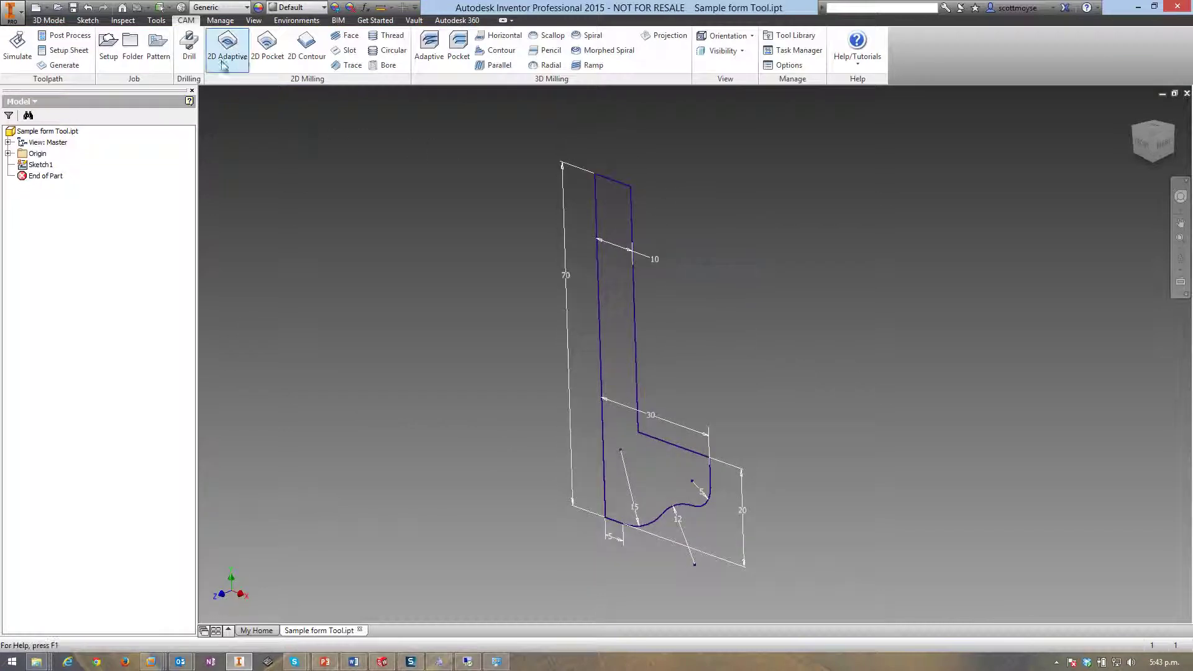
Step: Revolve the profile a full turn about its 70 mm long vertical edge to make the solid form tool
{"action": "left_click", "coordinate": [49, 20]}
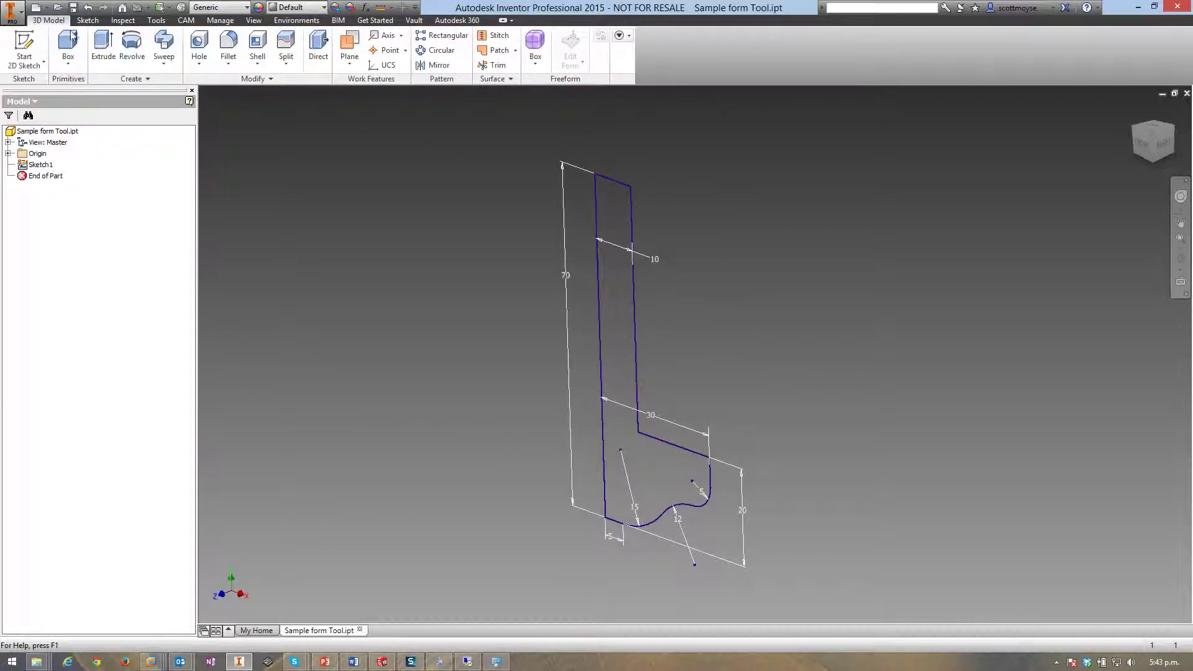
{"action": "left_click", "coordinate": [131, 43]}
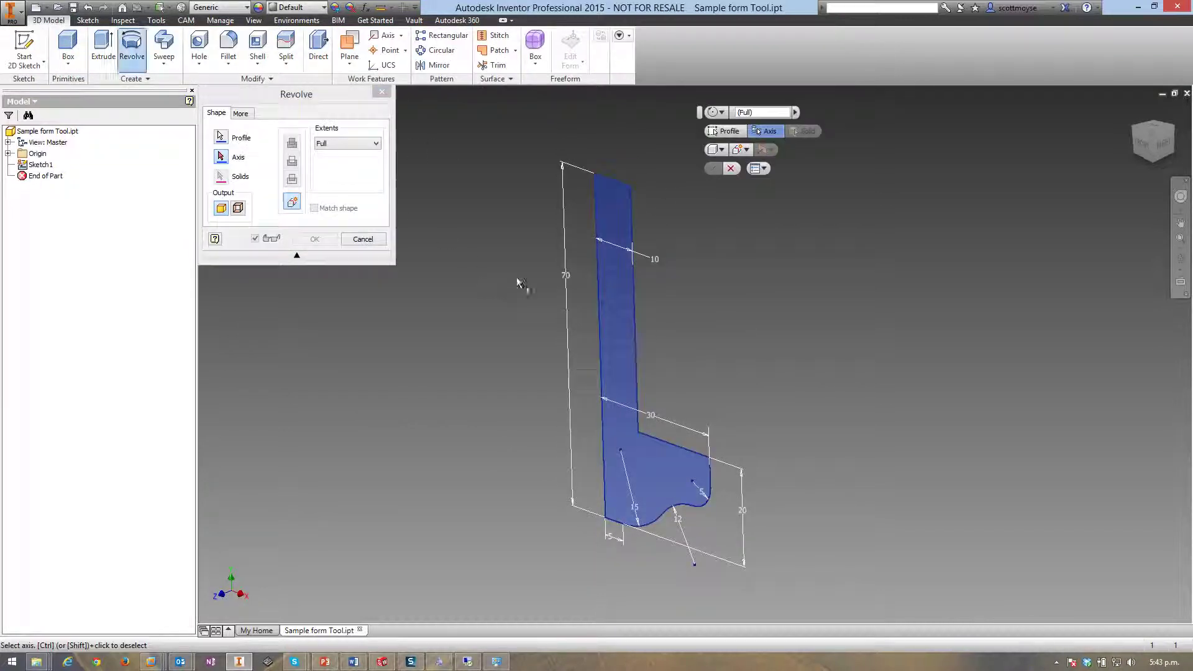
{"action": "left_click", "coordinate": [599, 274]}
{"action": "left_click", "coordinate": [315, 238]}
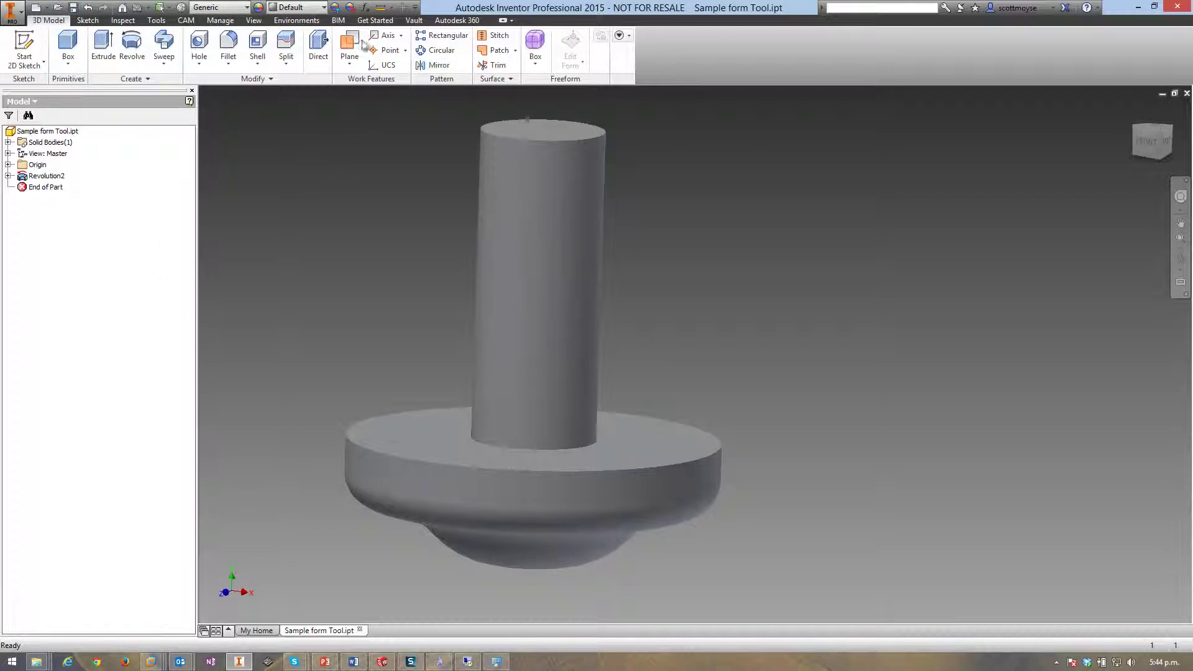
Step: Create a new mill tool in the CAM tool library and set its cutter type to Form Mill
{"action": "left_click", "coordinate": [187, 20]}
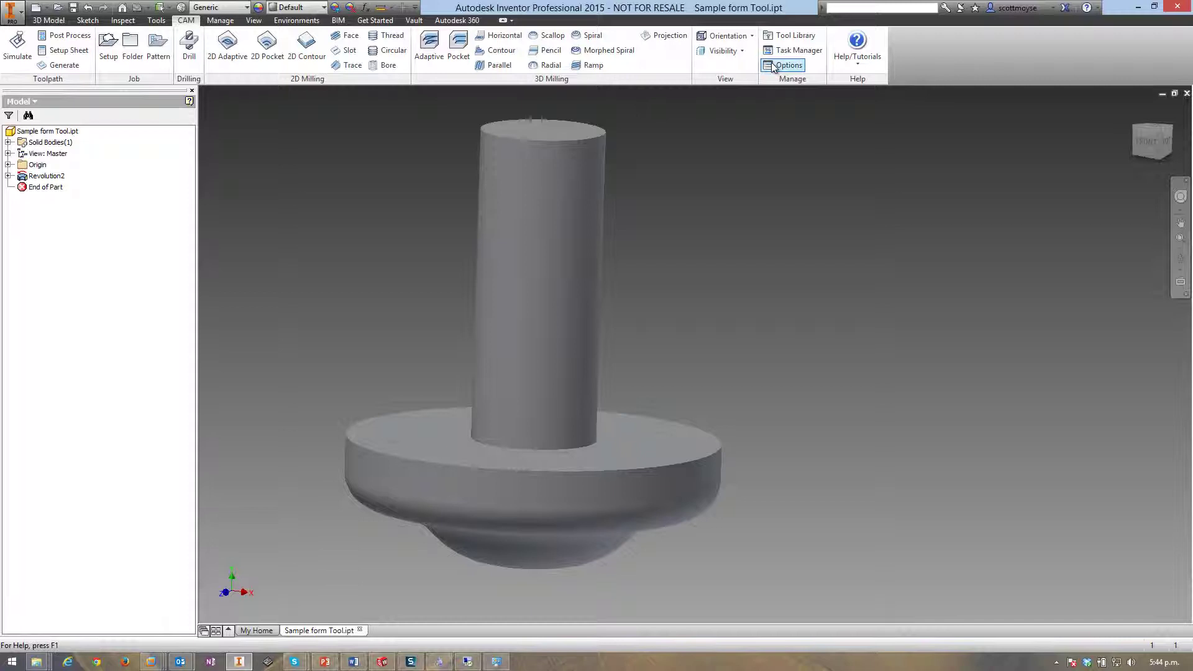
{"action": "left_click", "coordinate": [790, 35]}
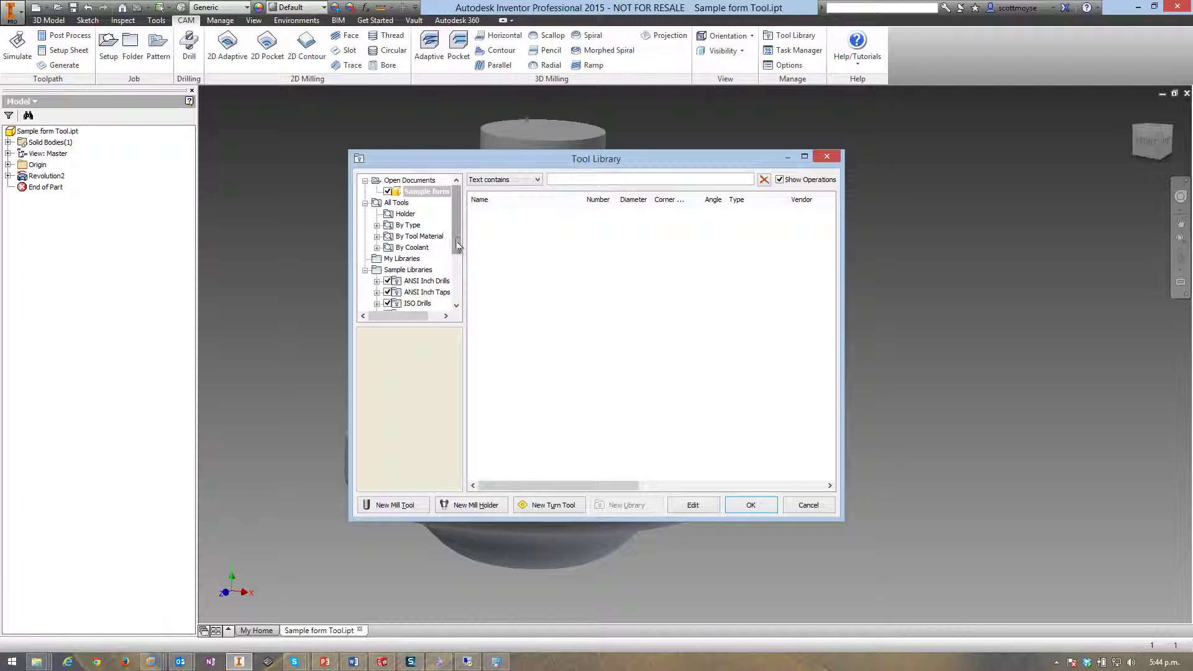
{"action": "left_click", "coordinate": [393, 509]}
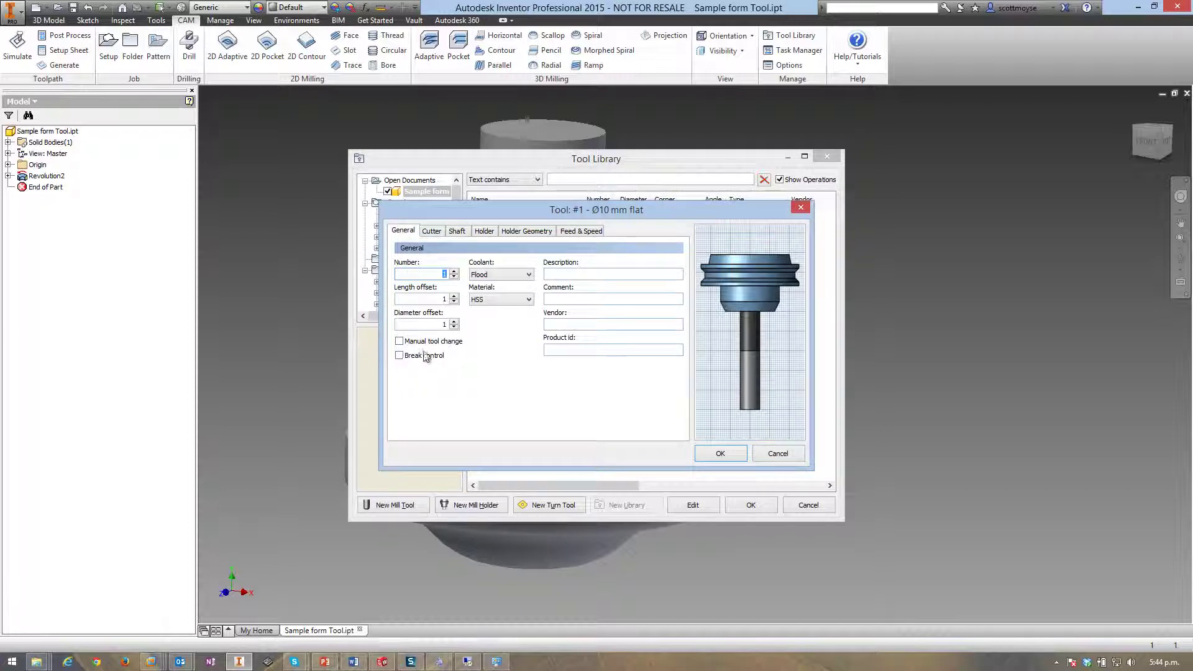
{"action": "left_click", "coordinate": [432, 232]}
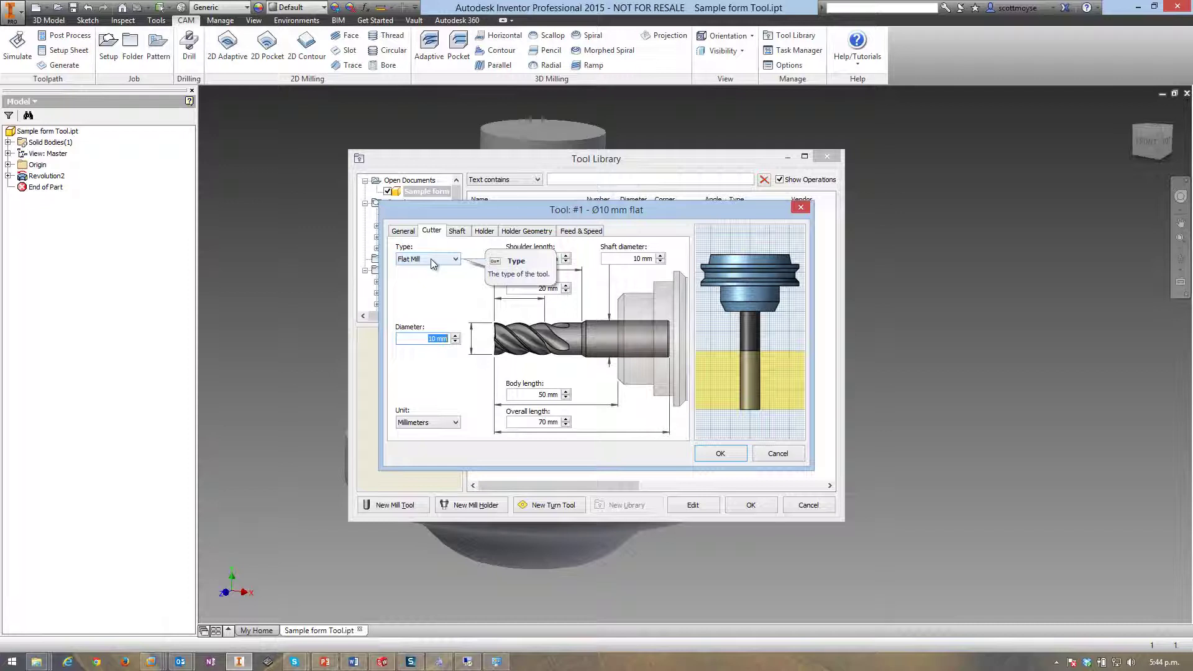
{"action": "left_click", "coordinate": [433, 261]}
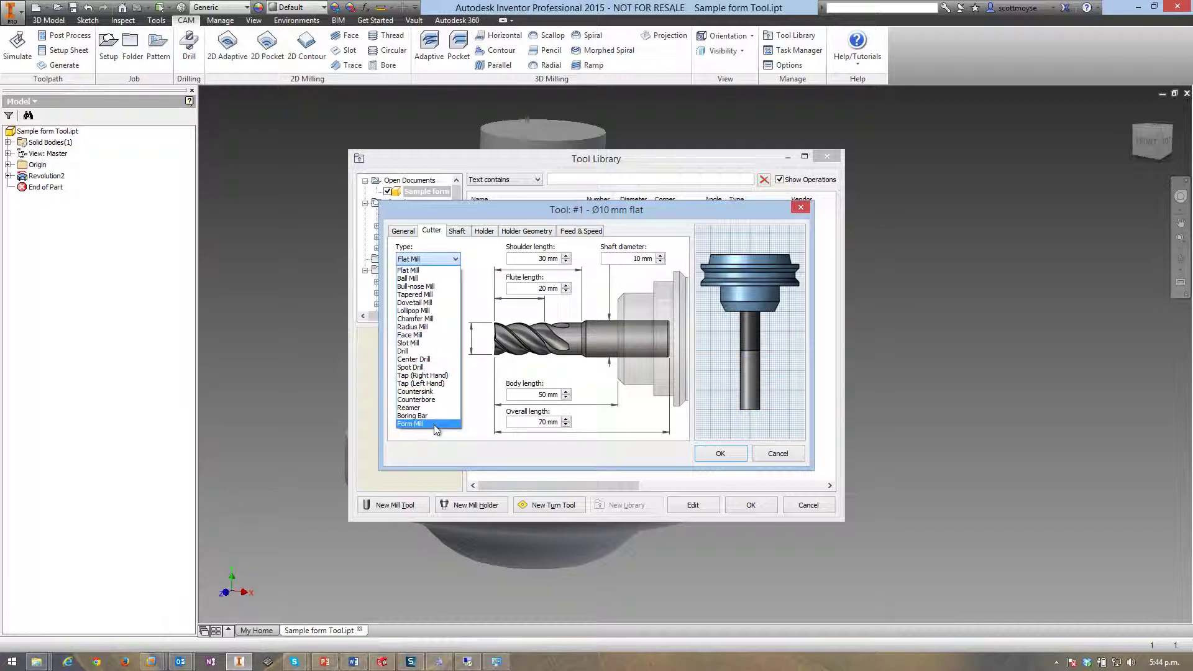
{"action": "left_click", "coordinate": [434, 425]}
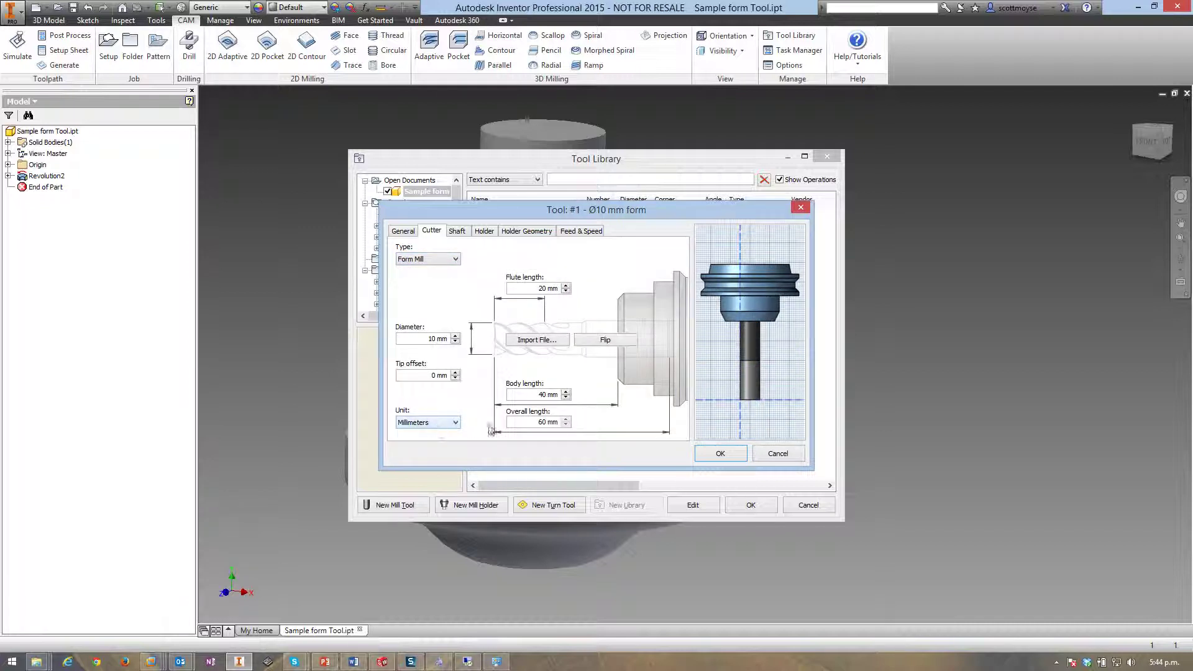
Step: Try the Flat Mill, Bull-nose Mill and Tapered Mill cutter types and return to Form Mill
{"action": "left_click", "coordinate": [430, 261]}
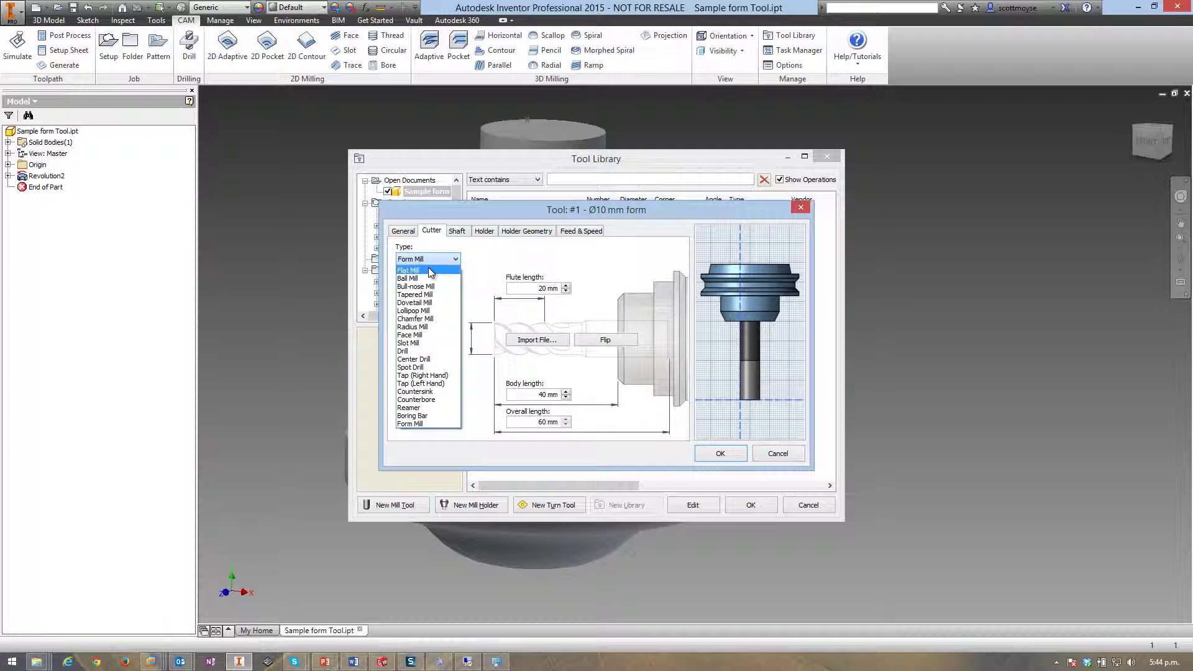
{"action": "left_click", "coordinate": [429, 271]}
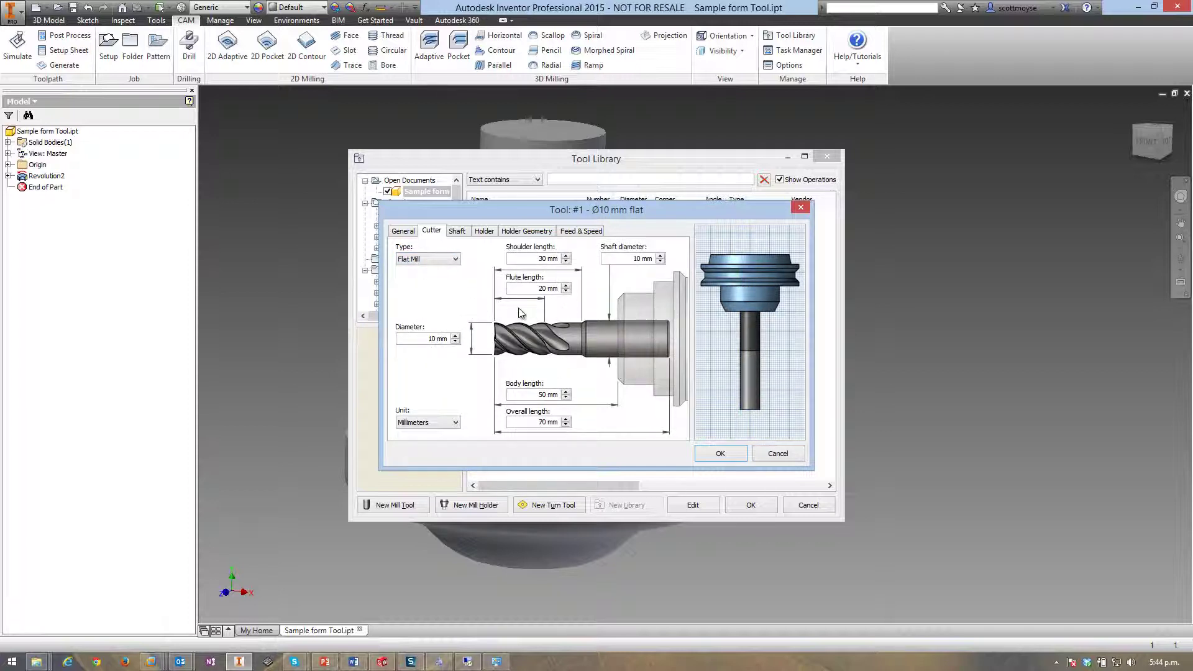
{"action": "scroll", "coordinate": [433, 261], "scroll_direction": "down", "scroll_amount": 2}
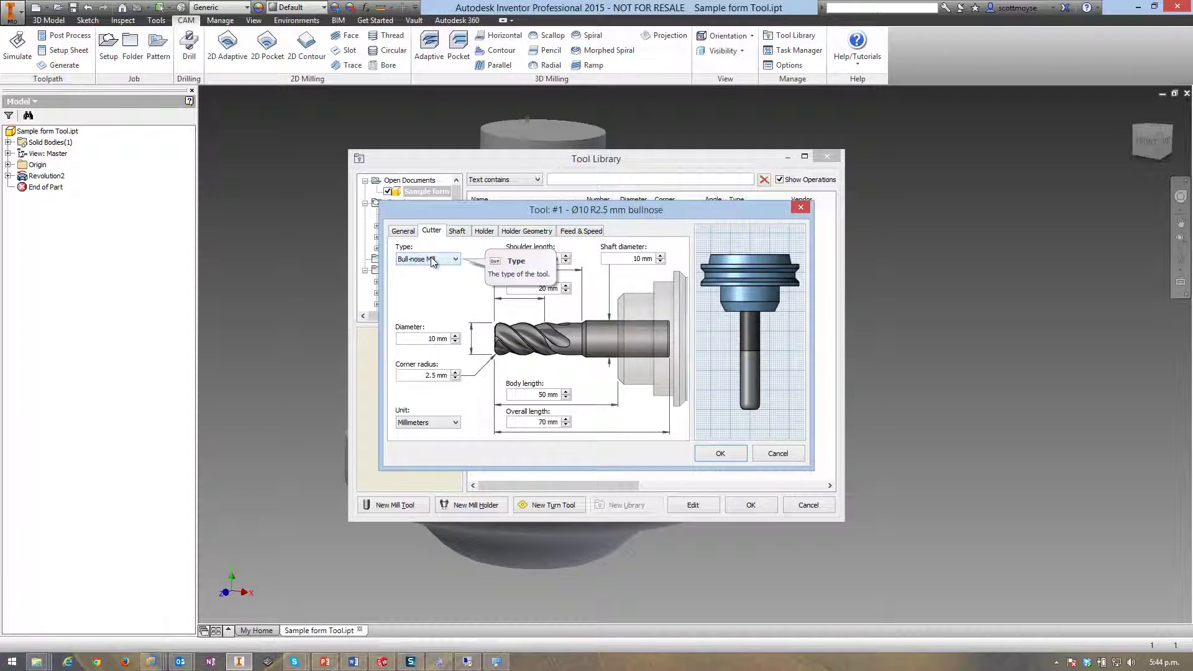
{"action": "scroll", "coordinate": [433, 261], "scroll_direction": "down", "scroll_amount": 1}
{"action": "left_click", "coordinate": [428, 260]}
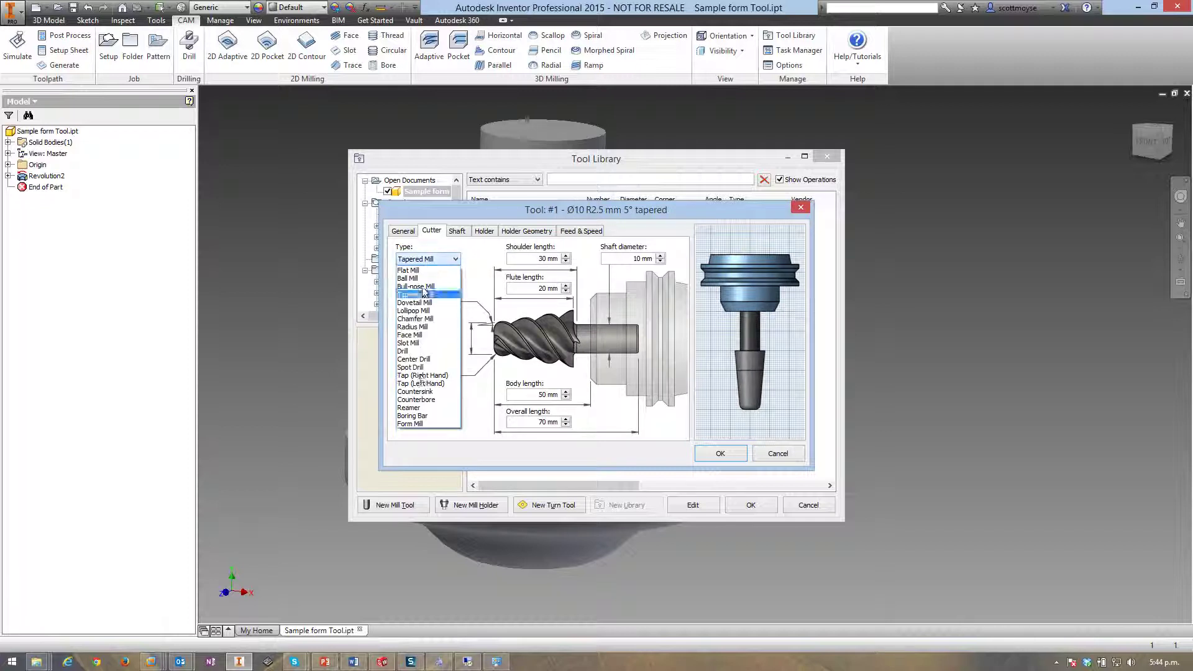
{"action": "left_click", "coordinate": [410, 423]}
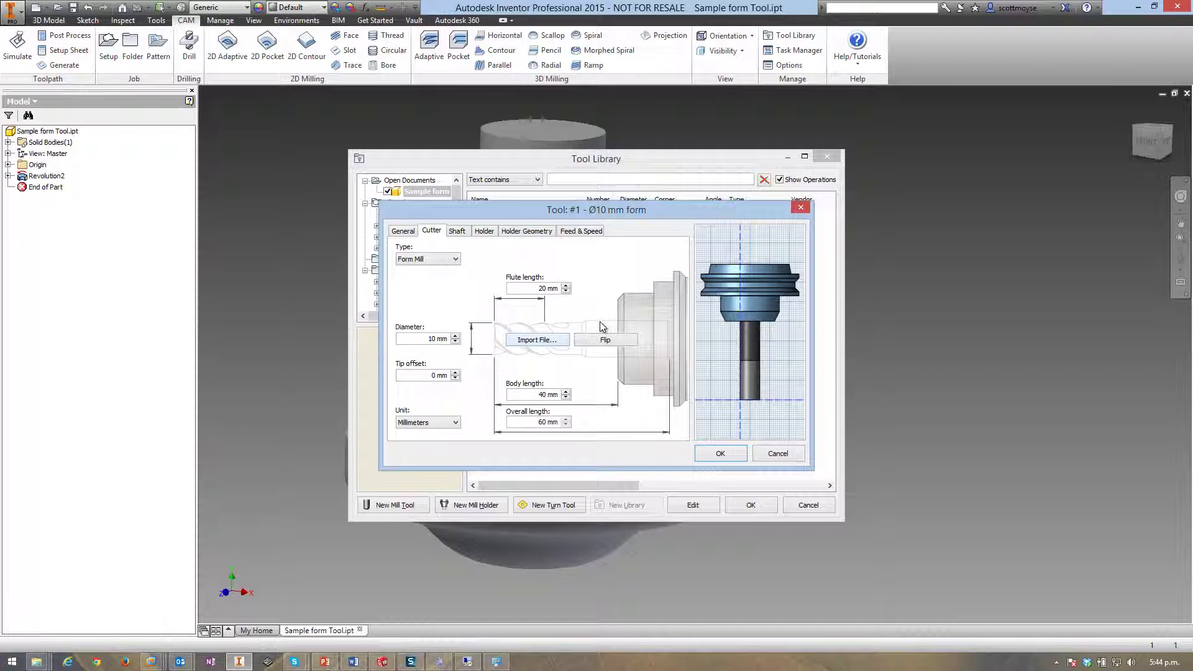
Step: Import Sample form Tool.ipt as the form mill's cutter shape, and flip its orientation and back
{"action": "left_click", "coordinate": [539, 341]}
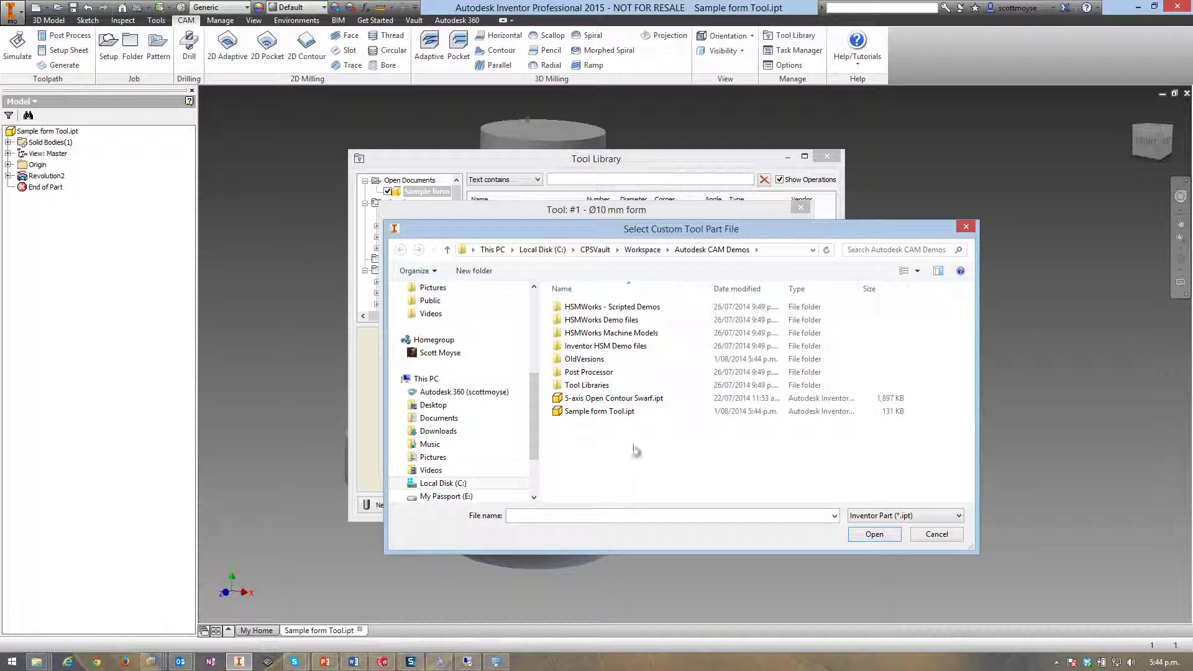
{"action": "left_click", "coordinate": [616, 413]}
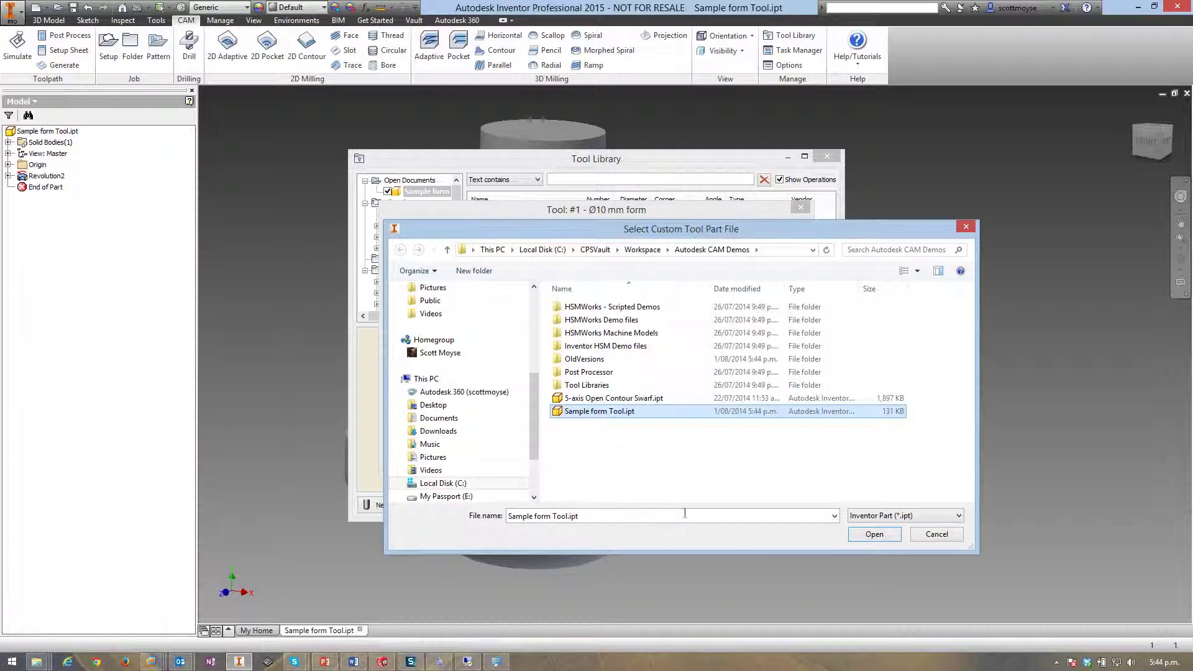
{"action": "left_click", "coordinate": [874, 535]}
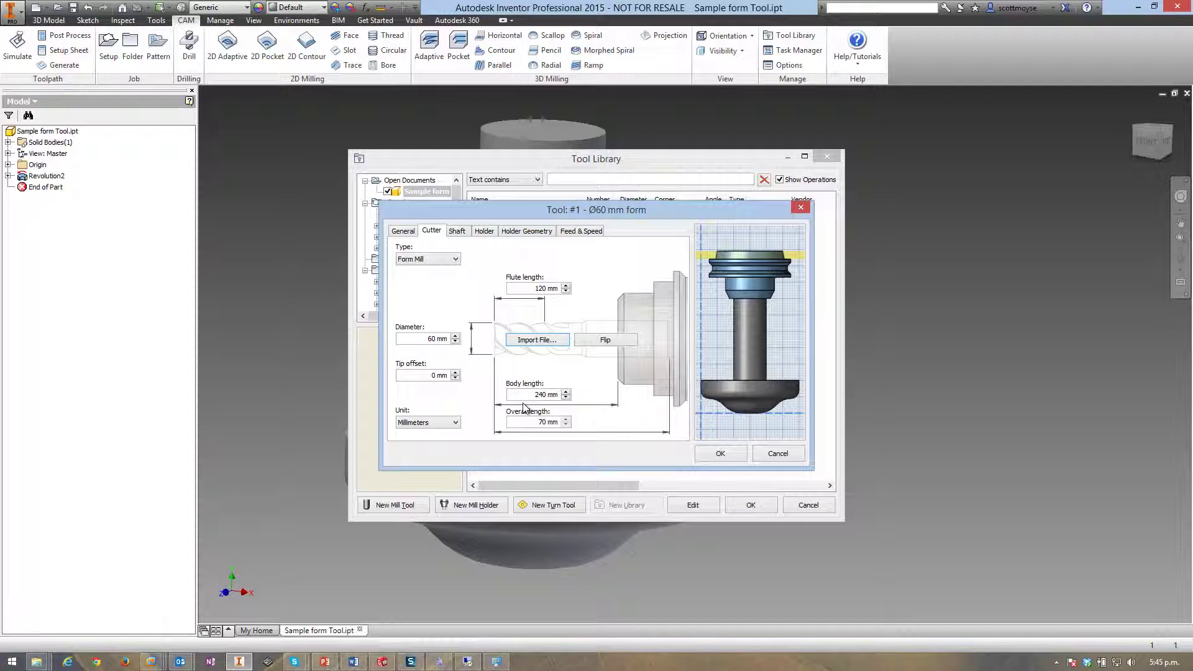
{"action": "left_click", "coordinate": [602, 341]}
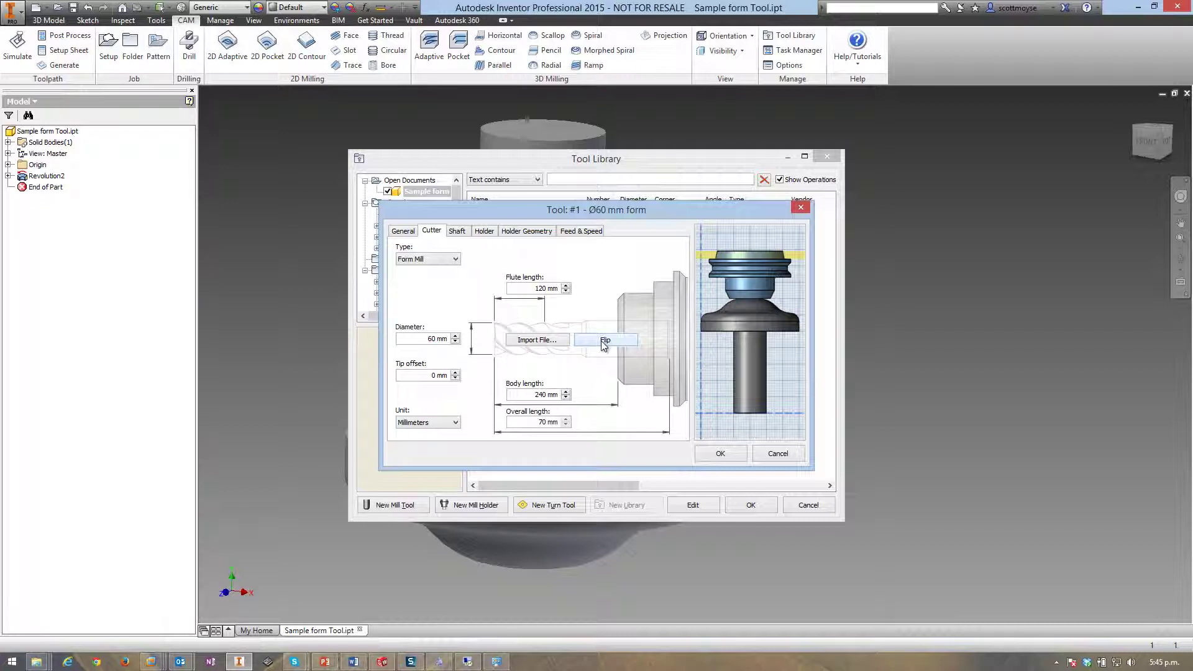
{"action": "left_click", "coordinate": [602, 341]}
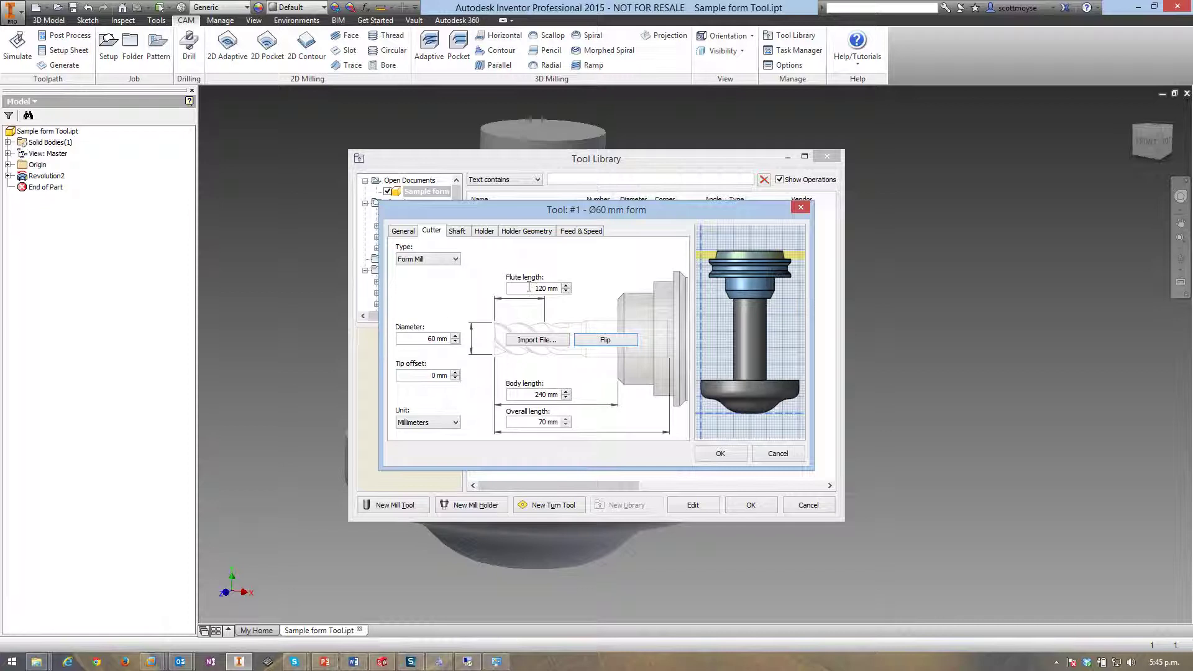
Step: Set the form mill's body length to 90 mm and its flute length to 20 mm
{"action": "double_click", "coordinate": [536, 395]}
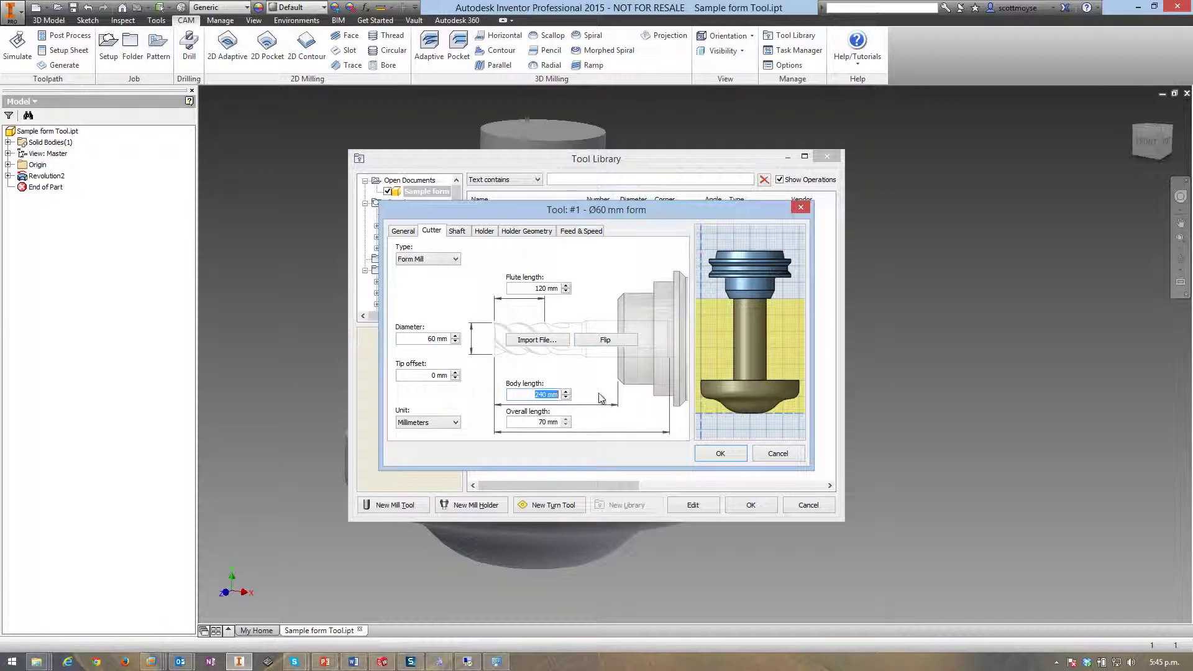
{"action": "type", "text": "90"}
{"action": "mouse_move", "coordinate": [557, 397]}
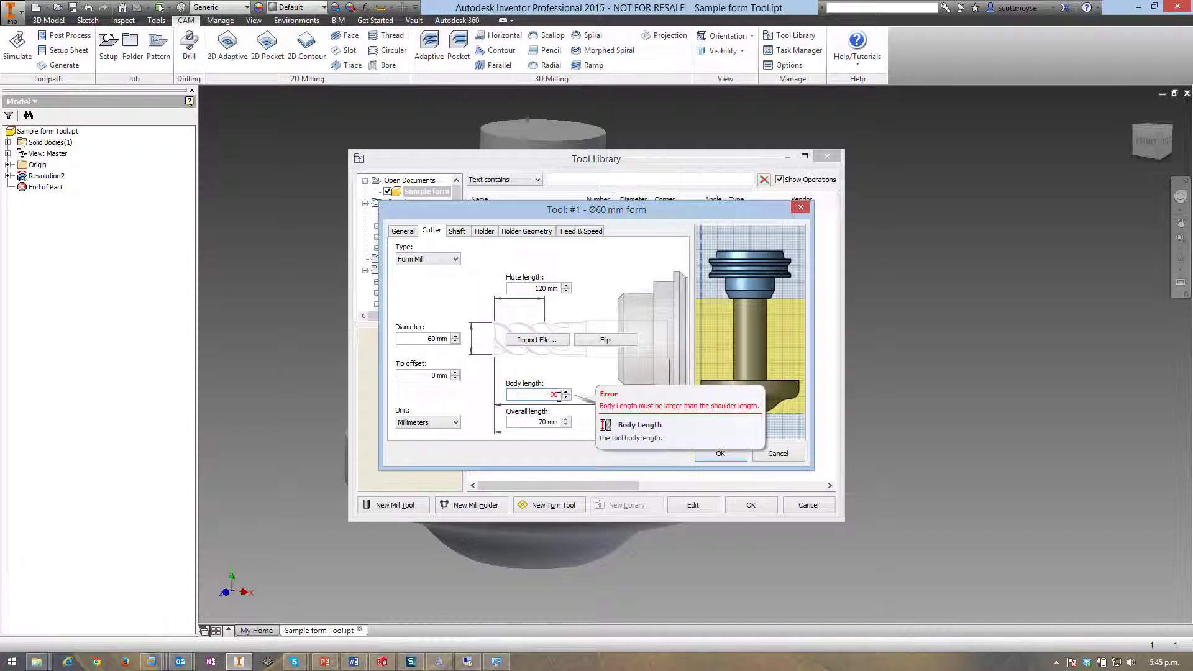
{"action": "left_click", "coordinate": [552, 287]}
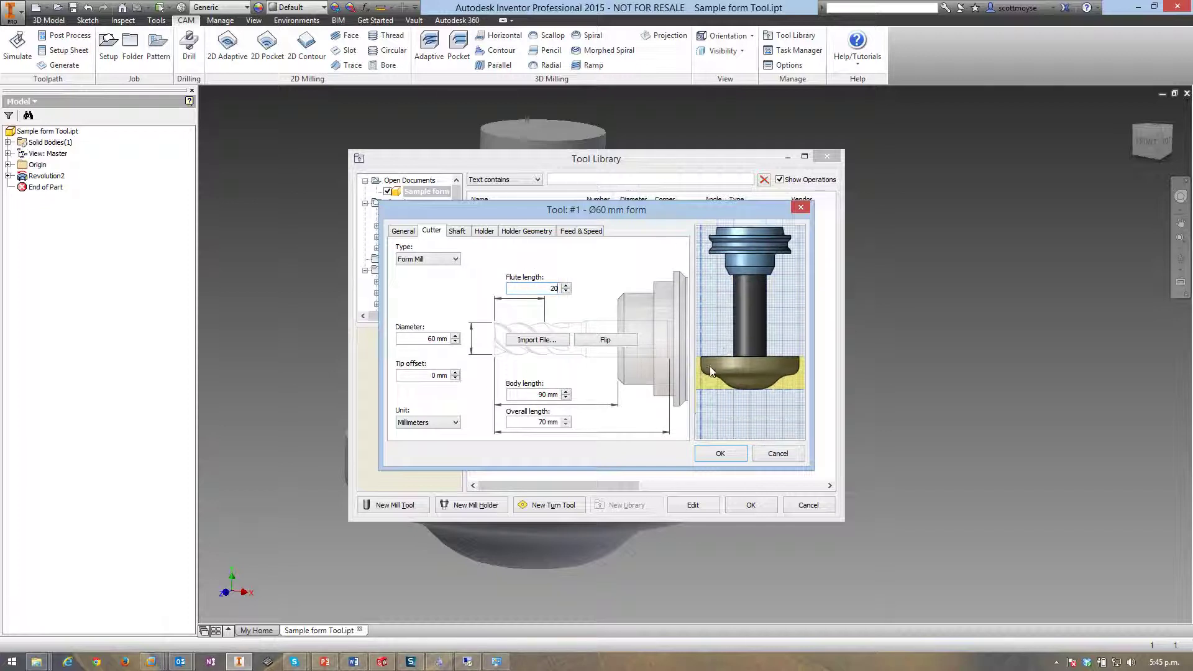
Step: Set the form mill's body length to 50 mm to shorten how far it extends below the holder
{"action": "left_click", "coordinate": [529, 397]}
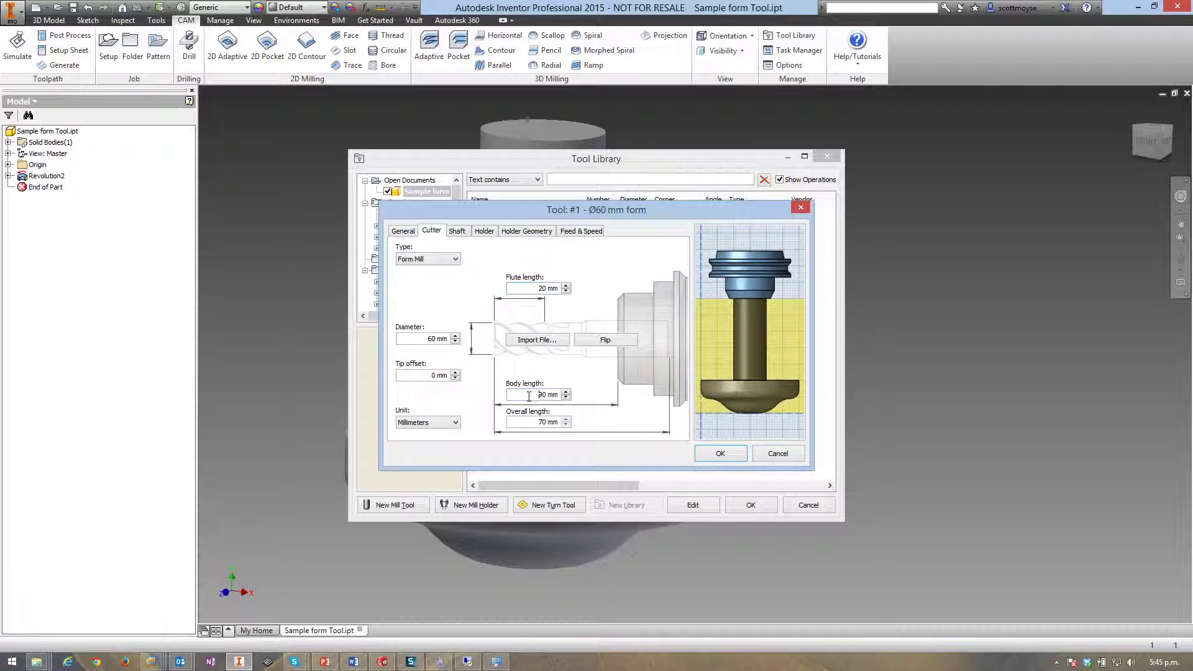
{"action": "left_click", "coordinate": [534, 423]}
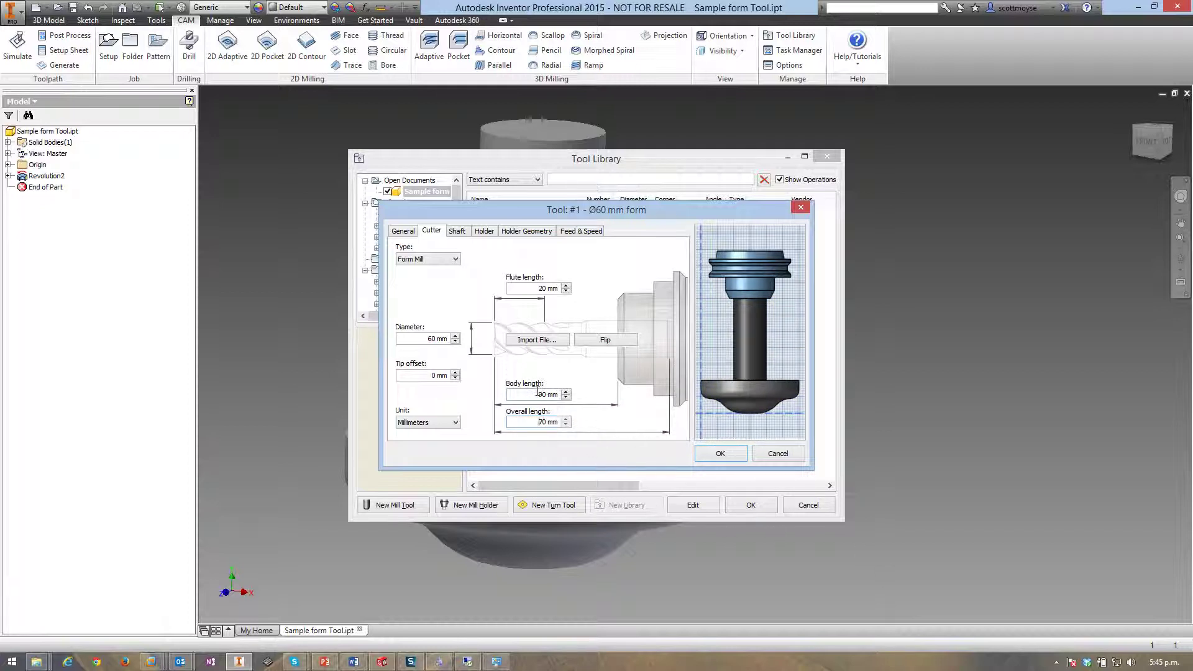
{"action": "key", "text": "shift+Tab"}
{"action": "type", "text": "50"}
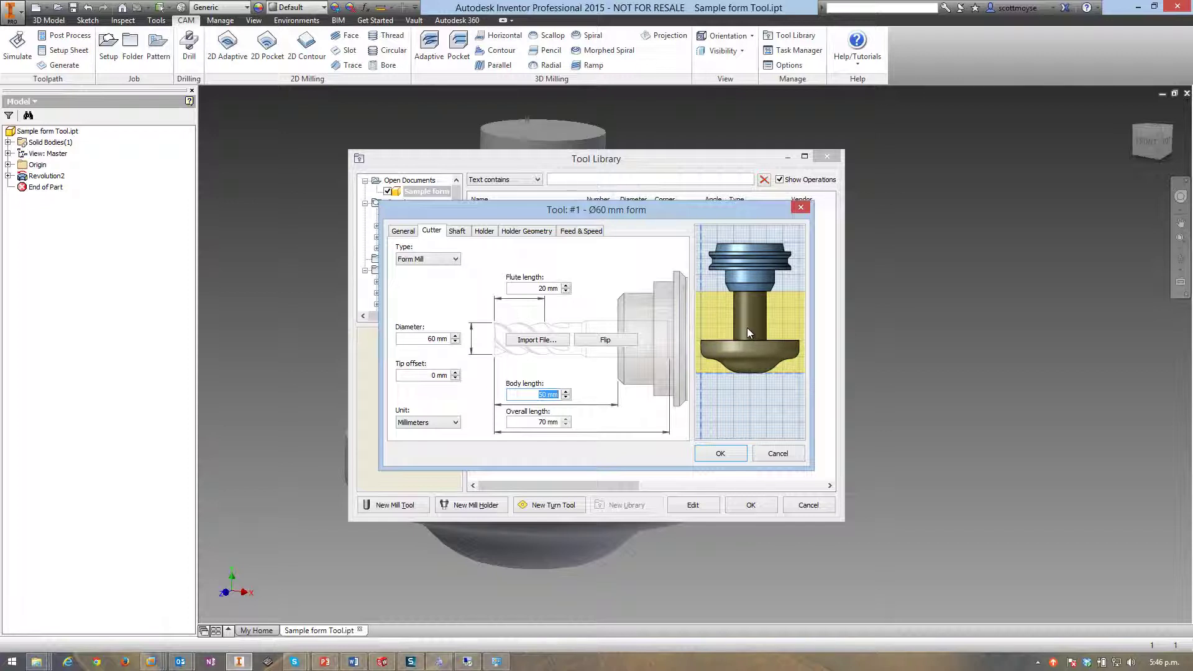
Step: Assign the HSK63 - Blank holder from the Sample Holders library to the form mill
{"action": "left_click", "coordinate": [457, 232]}
{"action": "left_click", "coordinate": [483, 232]}
{"action": "left_click", "coordinate": [514, 232]}
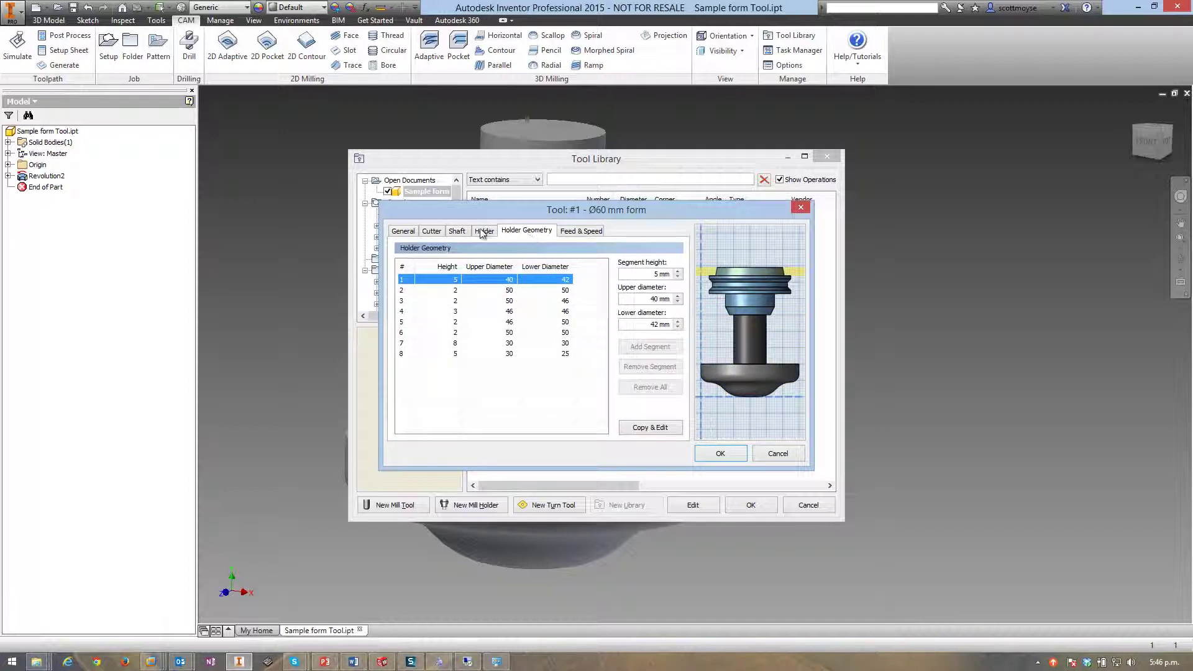
{"action": "left_click", "coordinate": [484, 232]}
{"action": "left_click", "coordinate": [643, 275]}
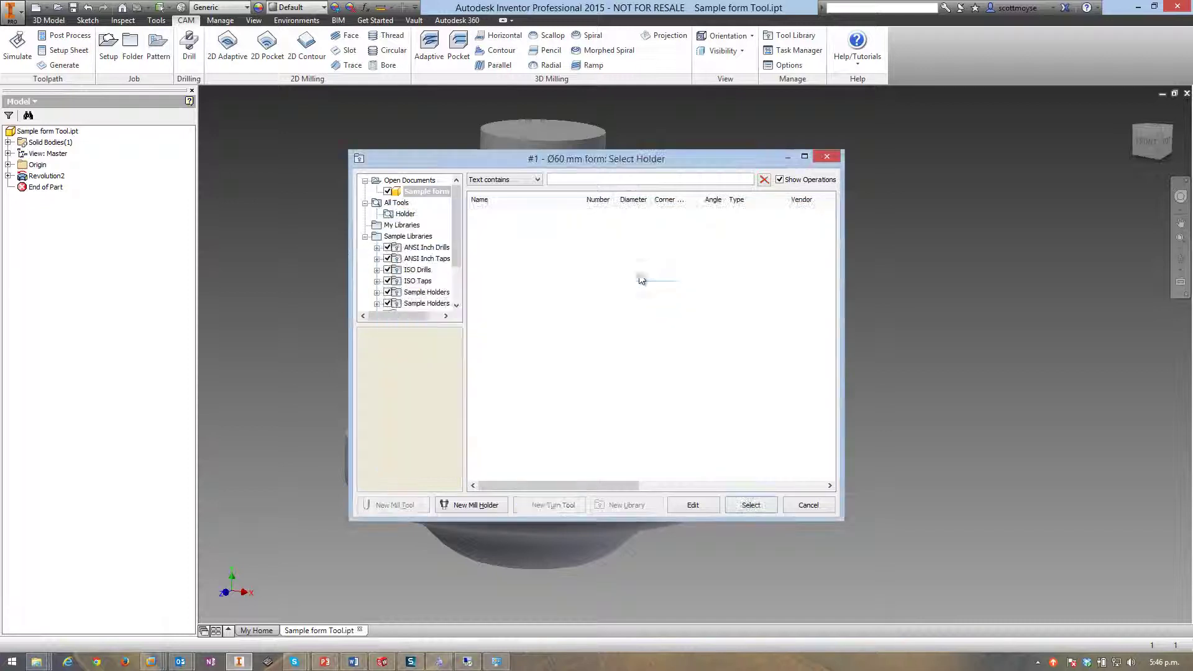
{"action": "scroll", "coordinate": [423, 248], "scroll_direction": "down", "scroll_amount": 2}
{"action": "left_click", "coordinate": [427, 247]}
{"action": "left_click", "coordinate": [527, 298]}
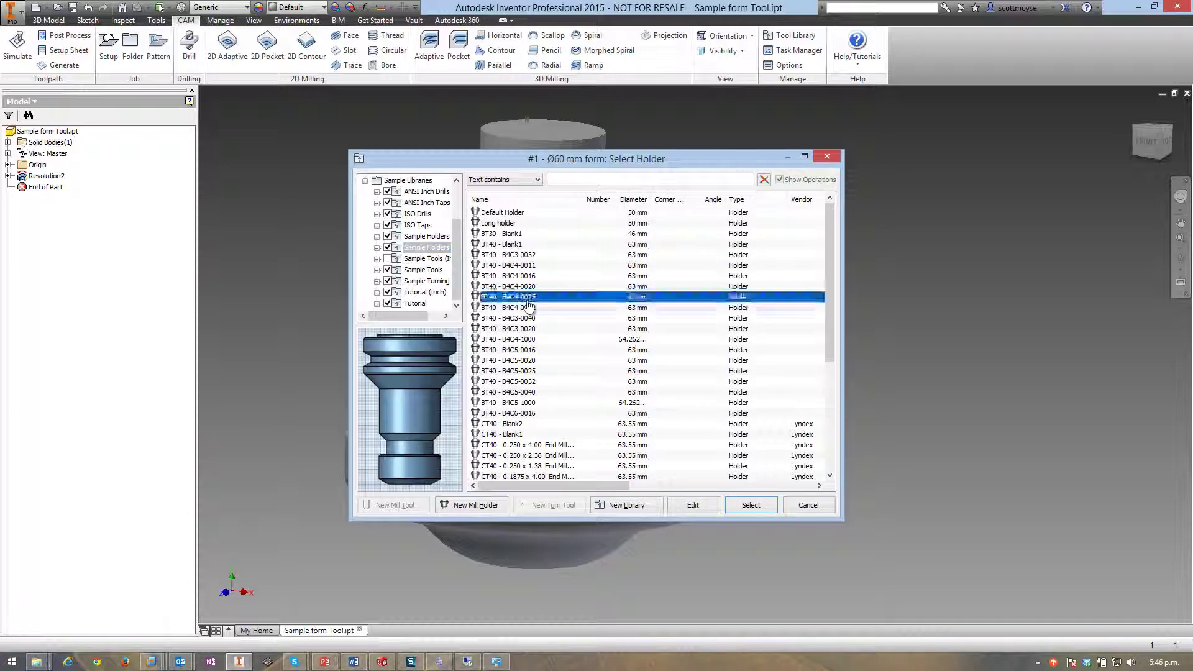
{"action": "scroll", "coordinate": [529, 305], "scroll_direction": "down", "scroll_amount": 6}
{"action": "left_click", "coordinate": [511, 456]}
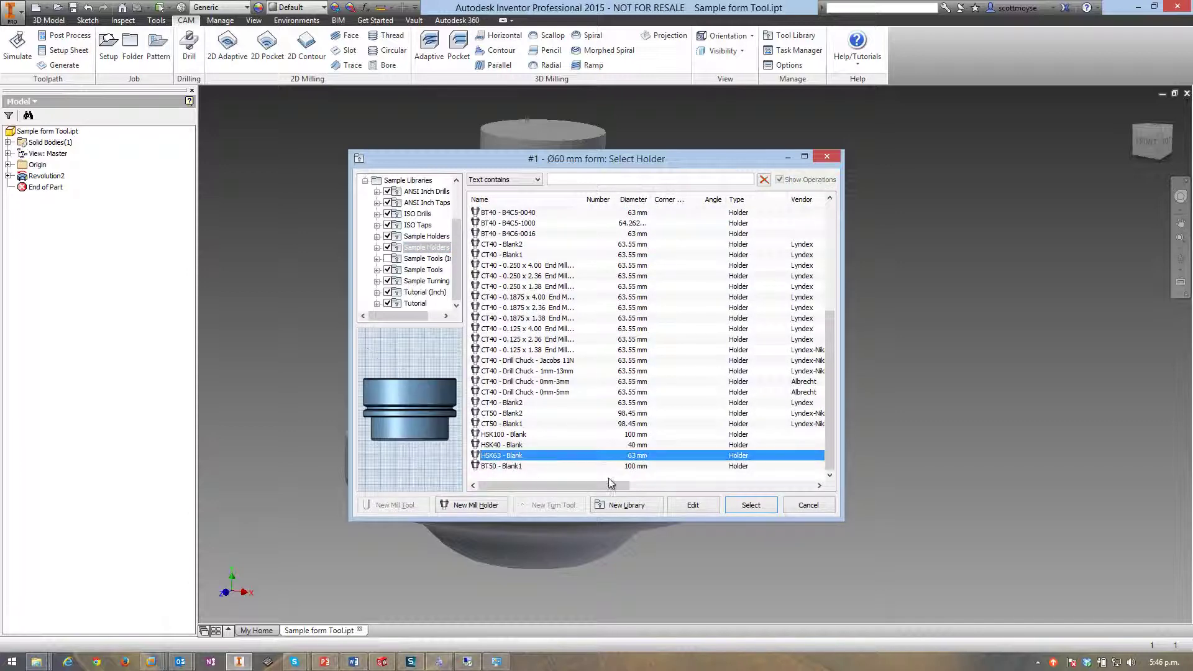
{"action": "left_click", "coordinate": [751, 504]}
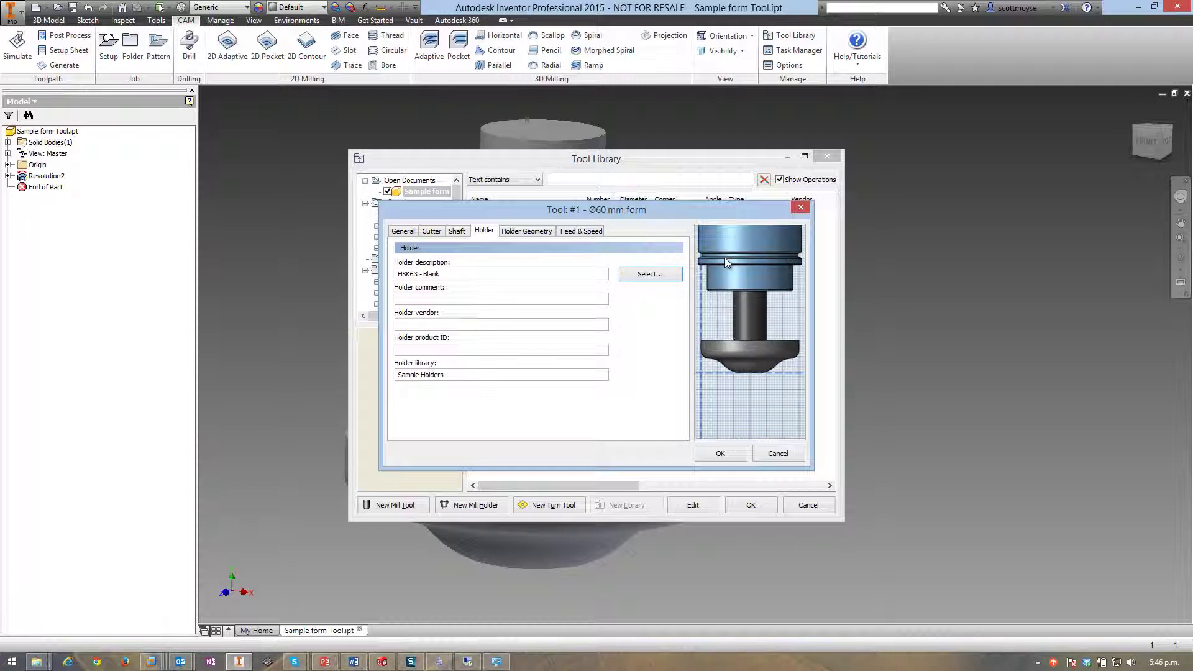
Step: Review the holder geometry and the feed and speed settings, and accept the new form mill into the part's tool list
{"action": "left_click", "coordinate": [515, 231]}
{"action": "left_click", "coordinate": [578, 232]}
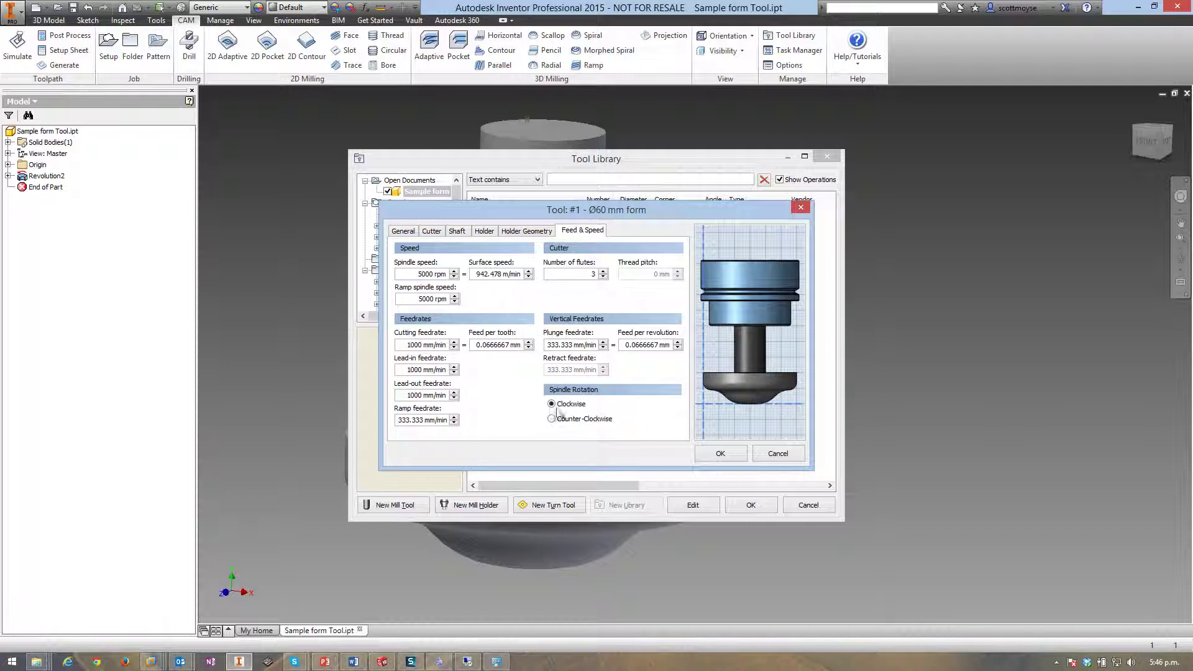
{"action": "mouse_move", "coordinate": [570, 409]}
{"action": "left_click", "coordinate": [720, 455]}
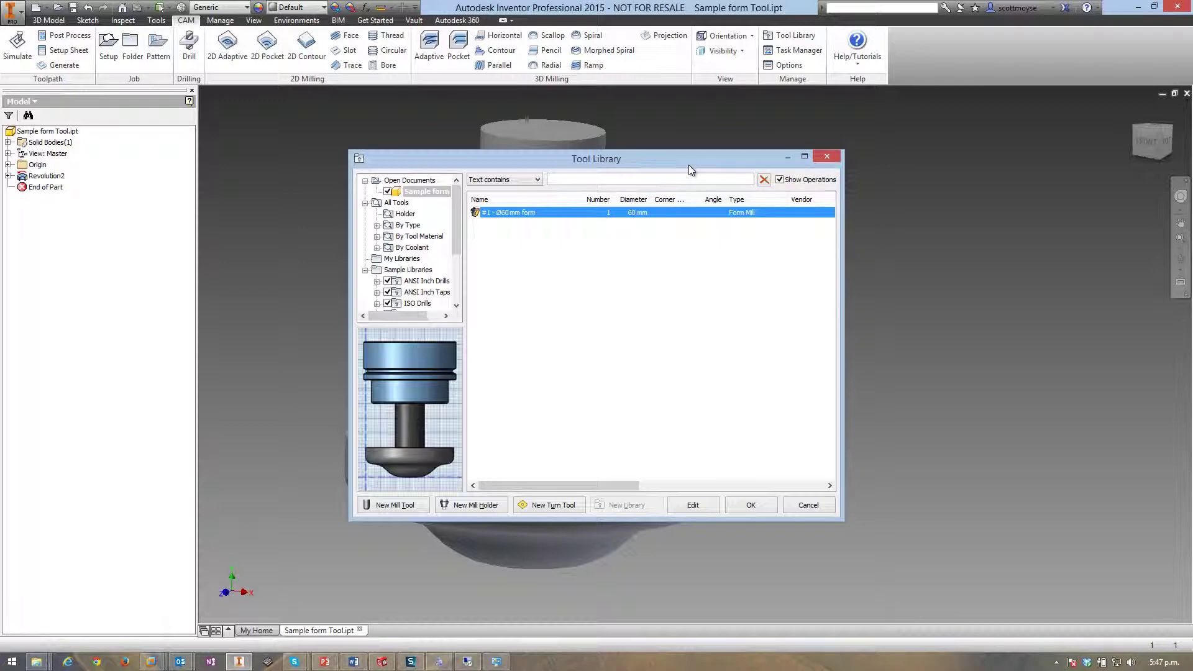
{"action": "left_click_drag", "start_coordinate": [688, 166], "coordinate": [674, 180]}
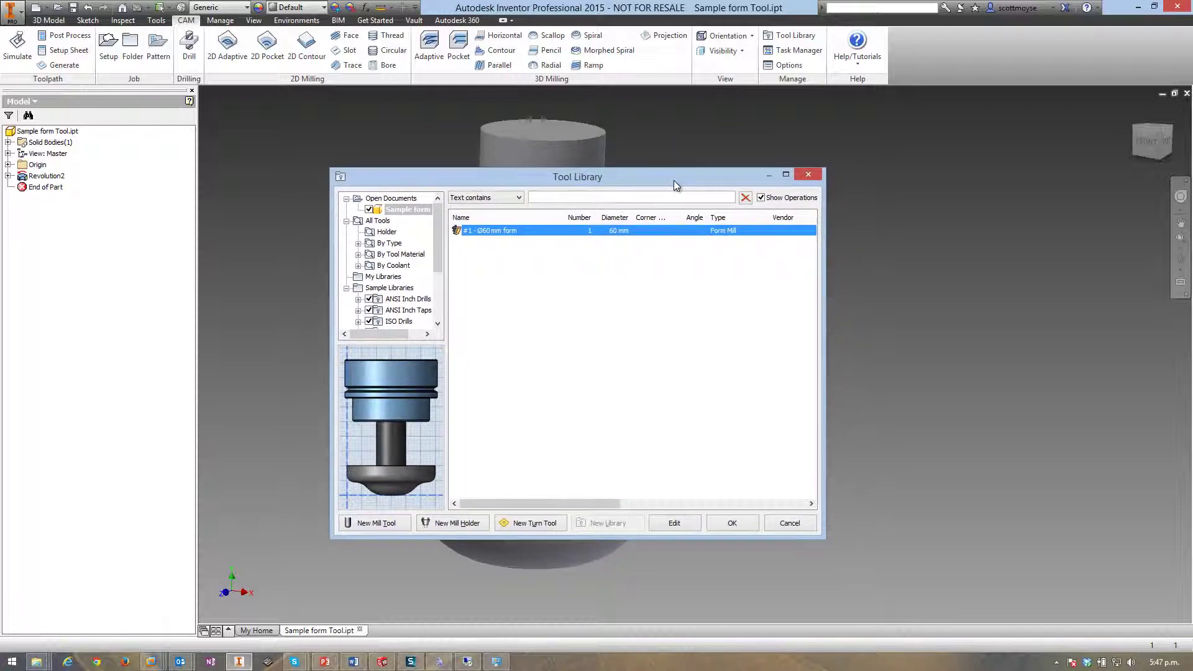